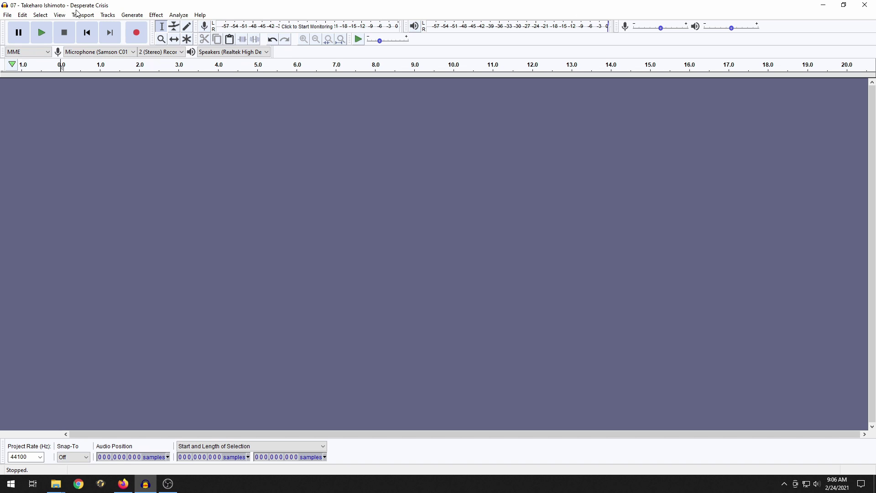
- Import the Last Labyrinth FLAC (track 08) from the flac folder into the empty project
click(56, 482)
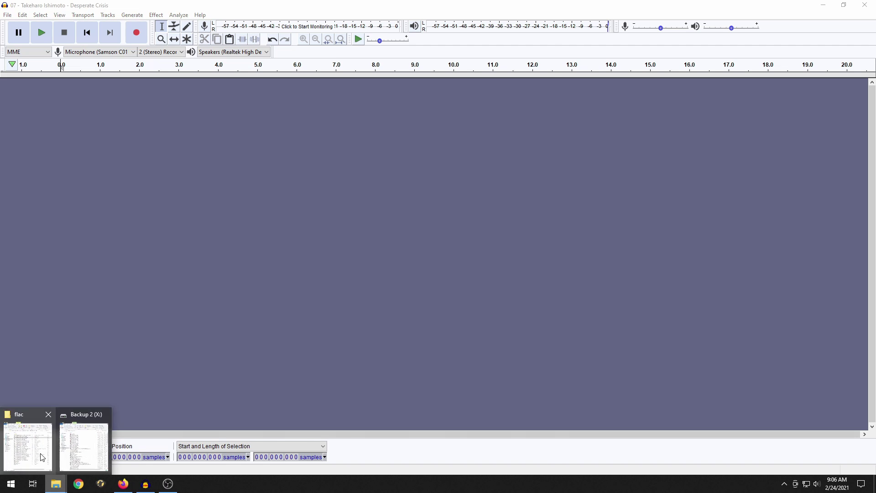
click(41, 455)
drag(320, 46, 593, 71)
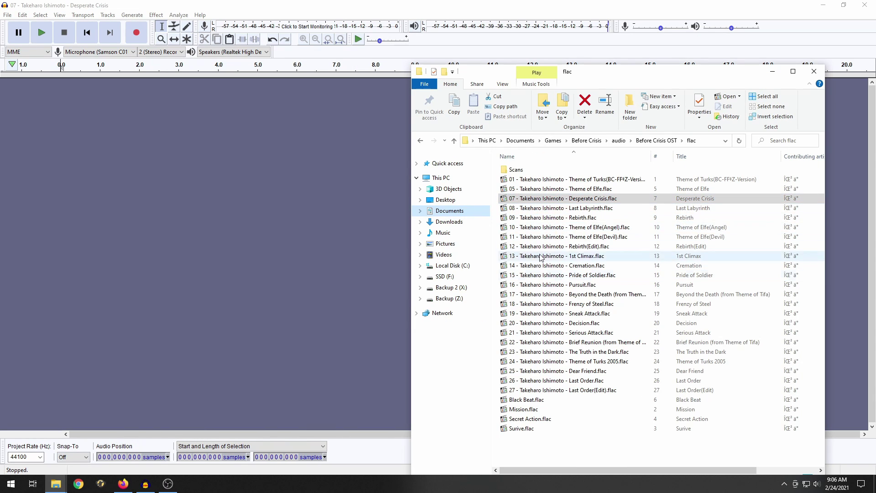
click(558, 209)
drag(558, 213, 219, 335)
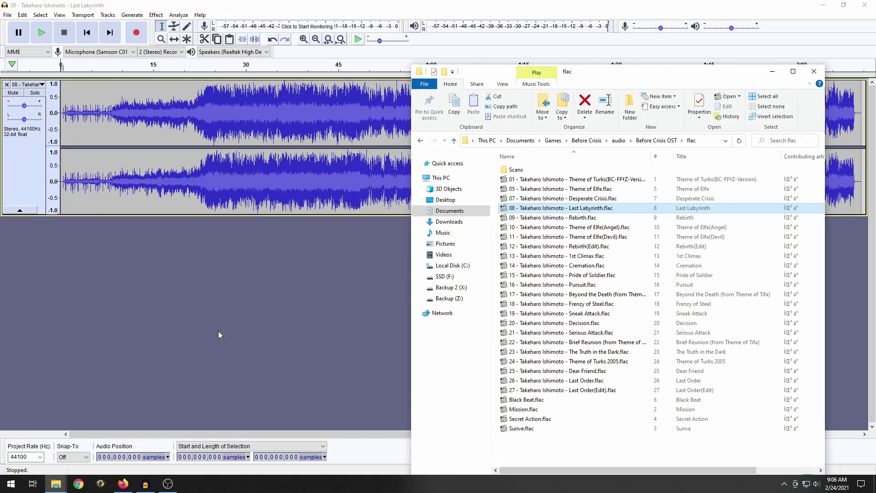
click(191, 286)
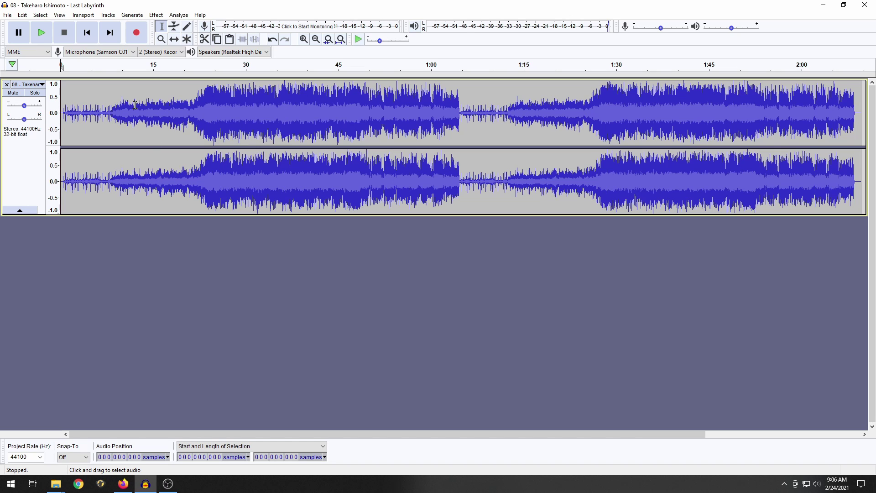
- Compare the repeating waveform peaks near 10 seconds and 1:14 as candidate loop points
click(123, 94)
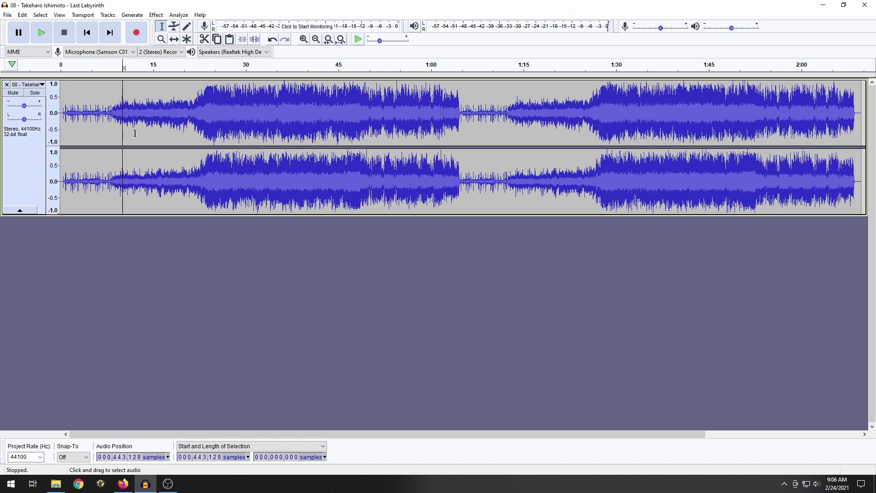
click(518, 92)
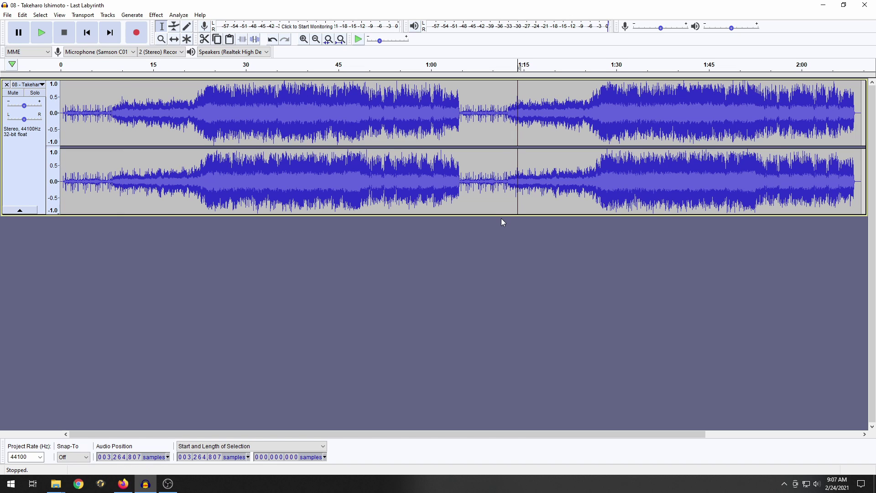
click(684, 82)
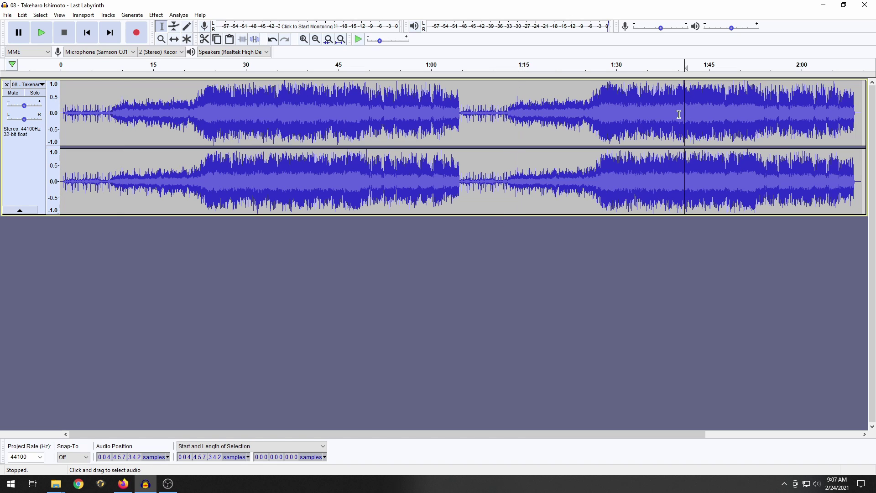
click(286, 86)
click(122, 93)
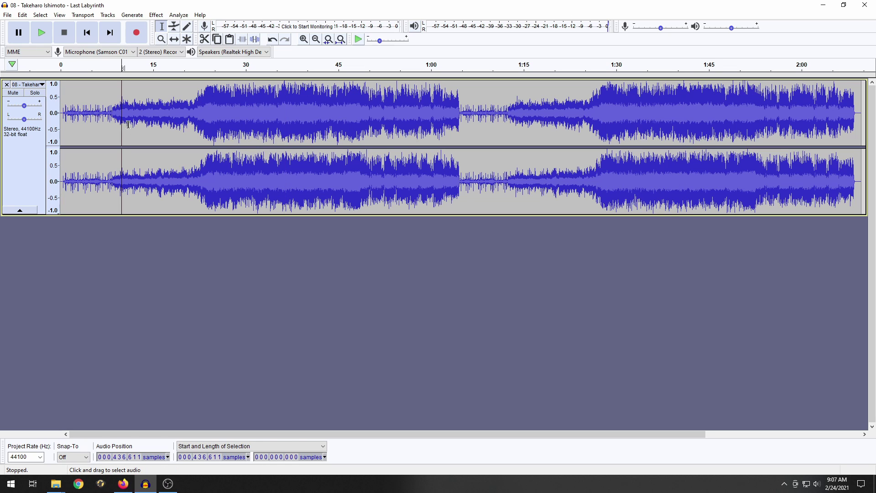
click(133, 125)
click(123, 94)
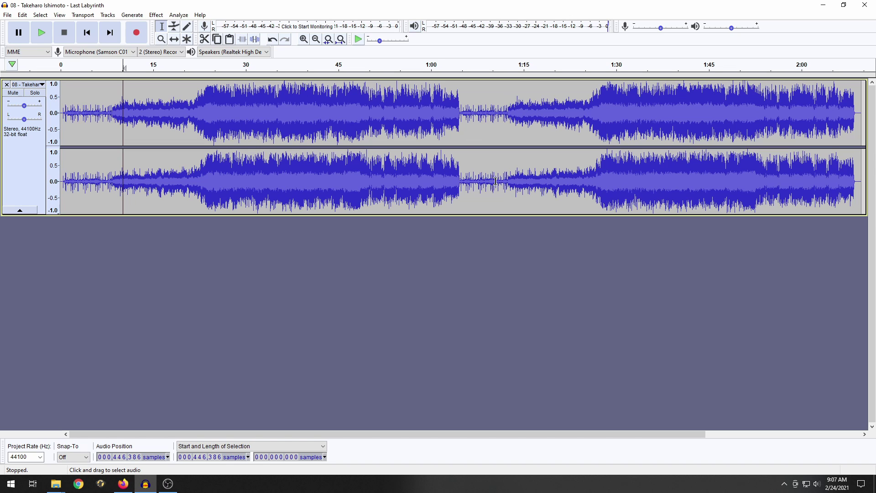
click(518, 90)
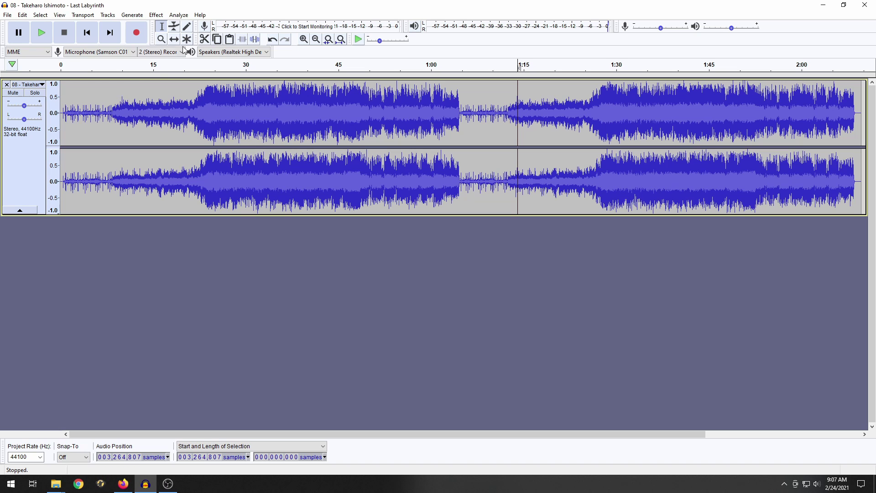
- Place the cursor exactly on the highest sample of the peak near 10 seconds, at 440,783 samples
key(F4)
click(120, 95)
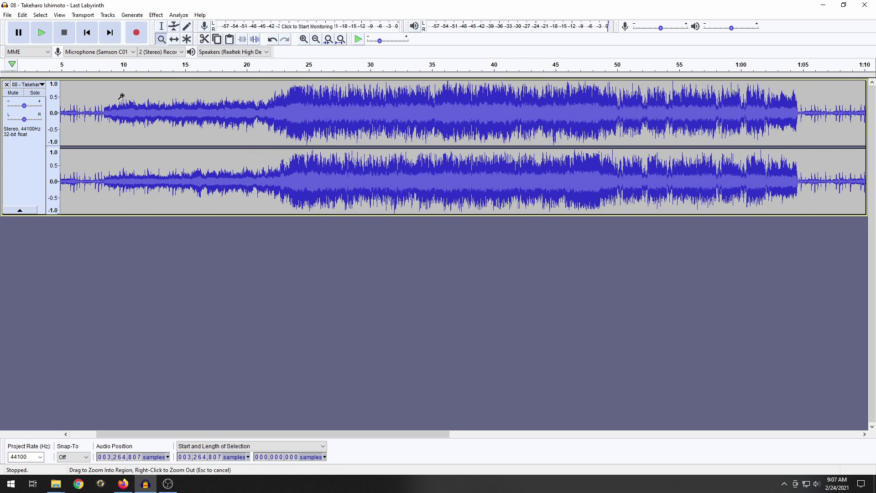
click(120, 95)
click(121, 94)
click(122, 93)
click(122, 93)
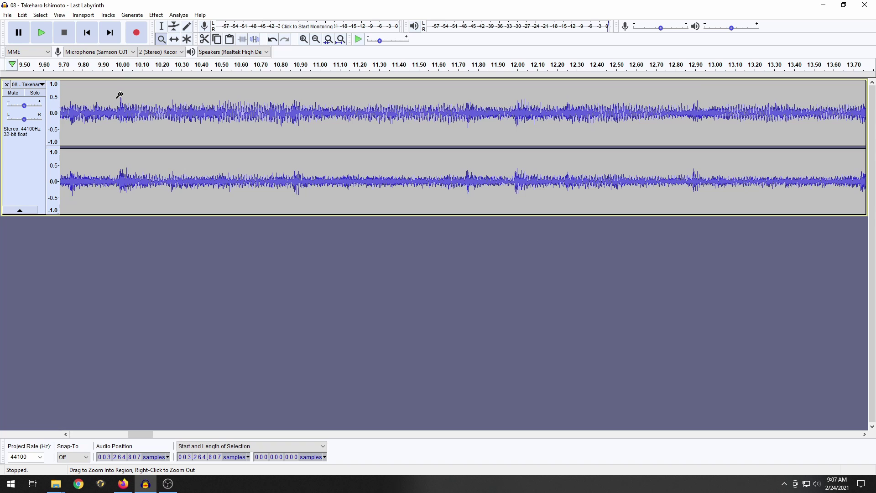
click(120, 94)
click(120, 94)
click(120, 93)
click(120, 93)
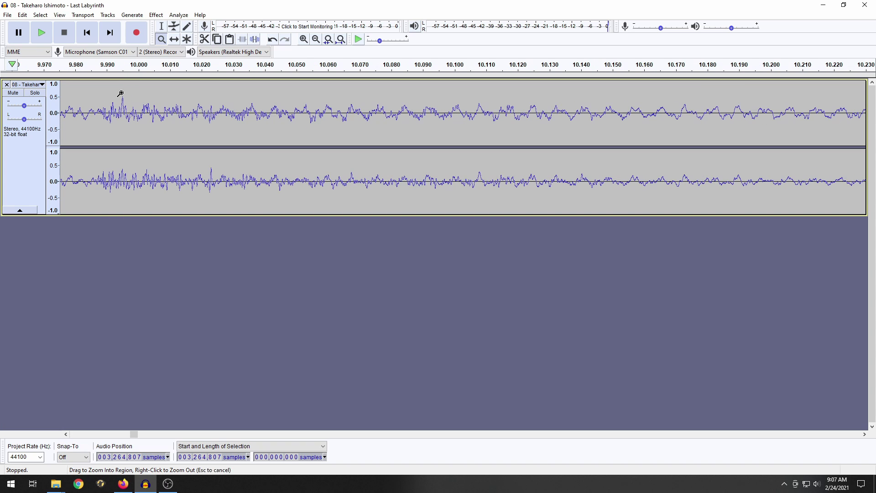
click(121, 93)
click(121, 93)
click(121, 93)
click(122, 92)
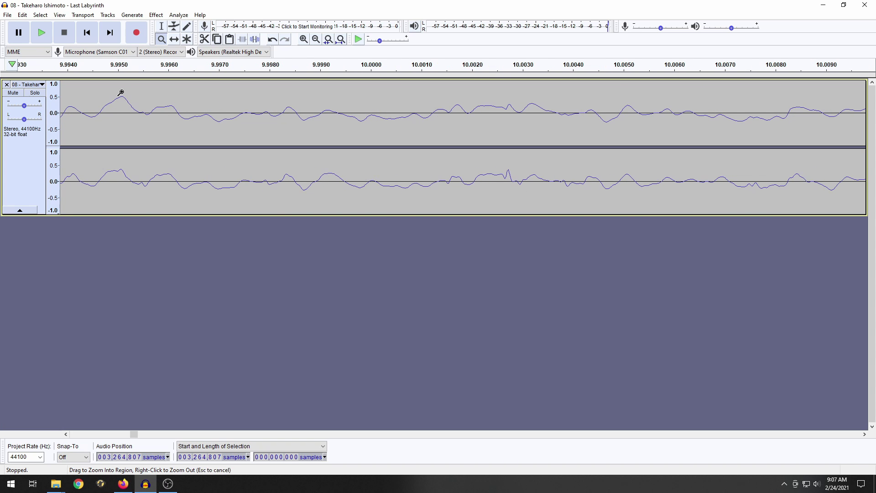
click(120, 92)
click(120, 93)
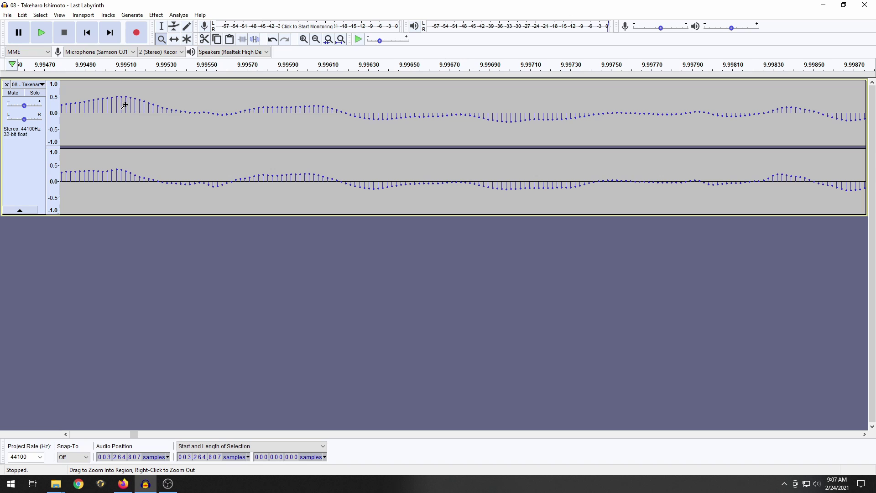
click(161, 26)
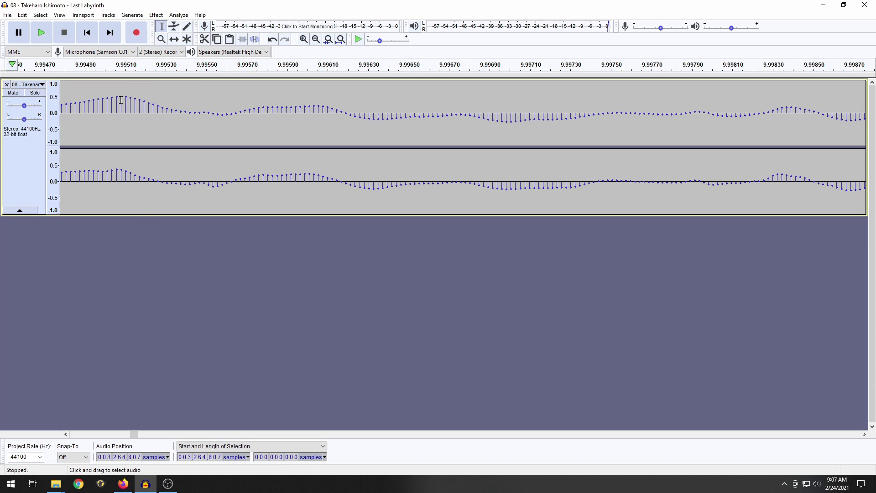
click(162, 39)
click(122, 97)
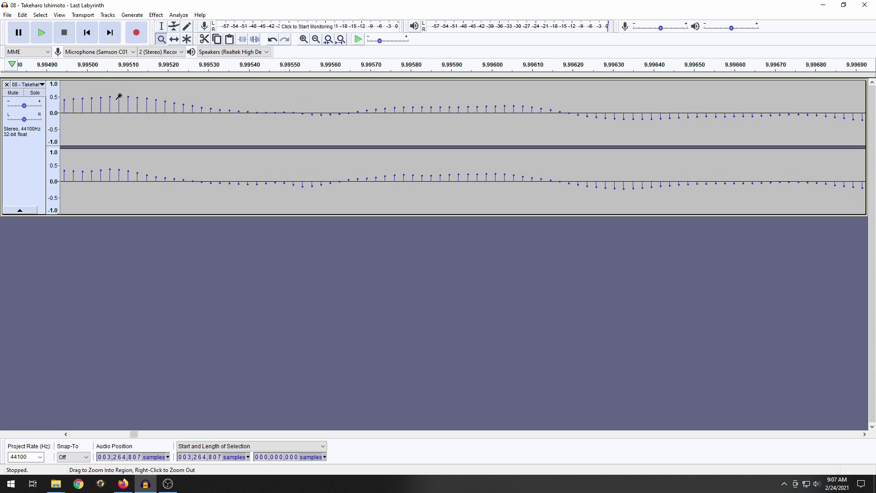
click(119, 97)
click(116, 96)
click(114, 97)
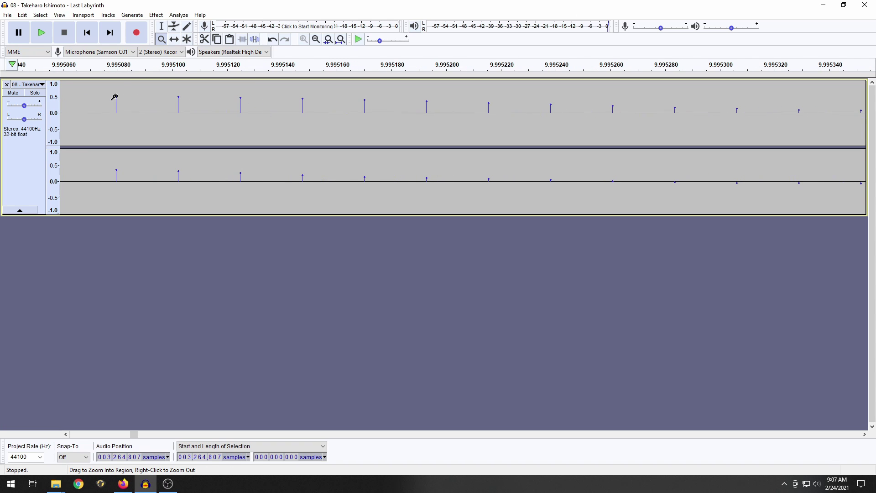
click(161, 26)
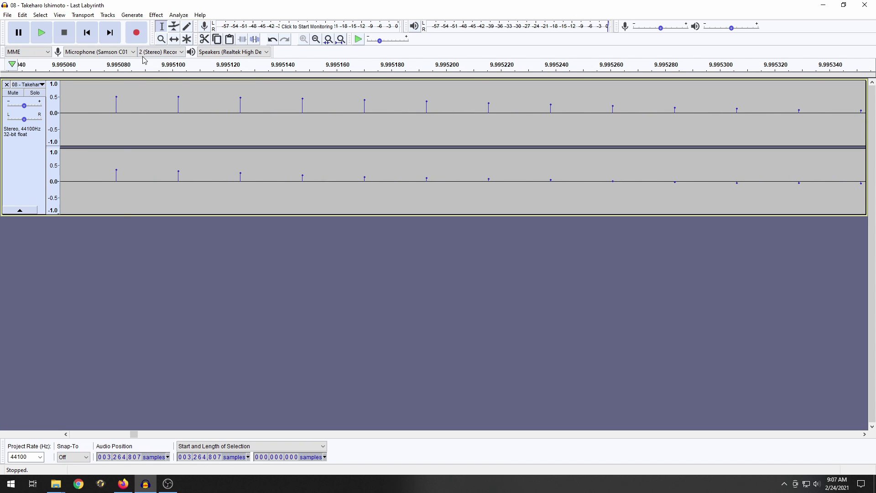
click(117, 105)
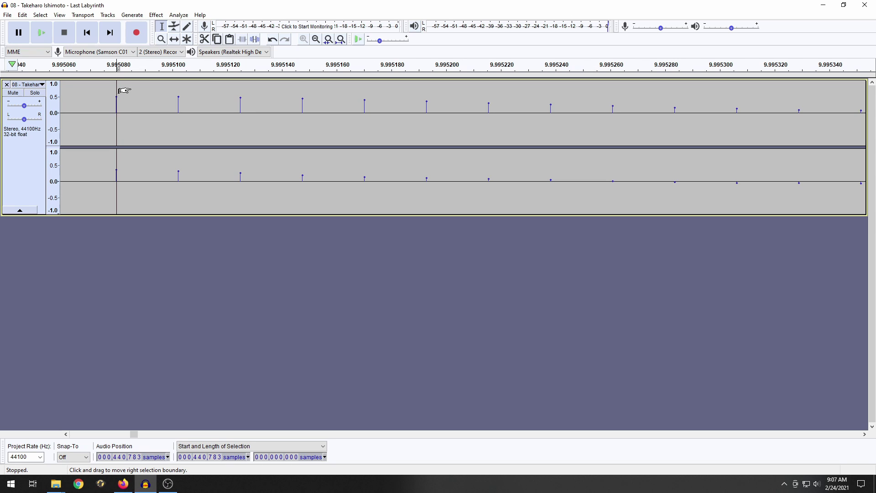
- Add a label named LOOPSTART at the cursor position
key(ctrl+b)
text(LOOP)
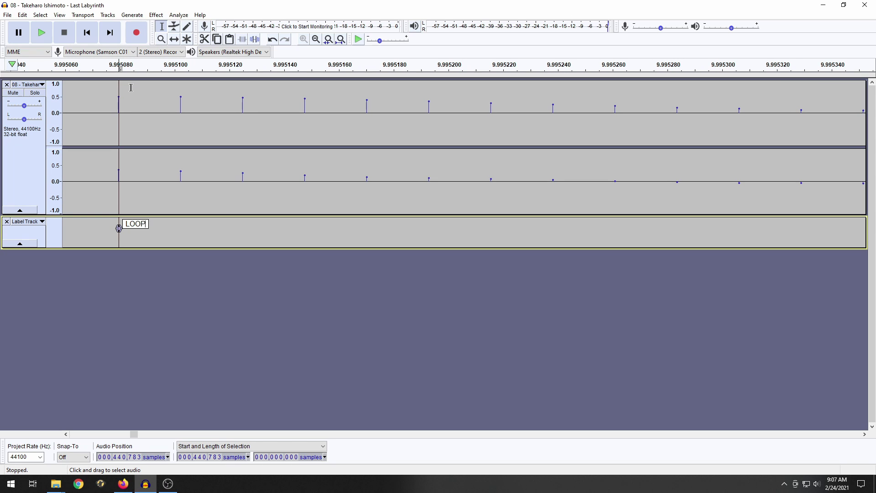
text(START)
key(Return)
- Bring the whole track back into view to look for the matching peak in the second repetition
click(161, 39)
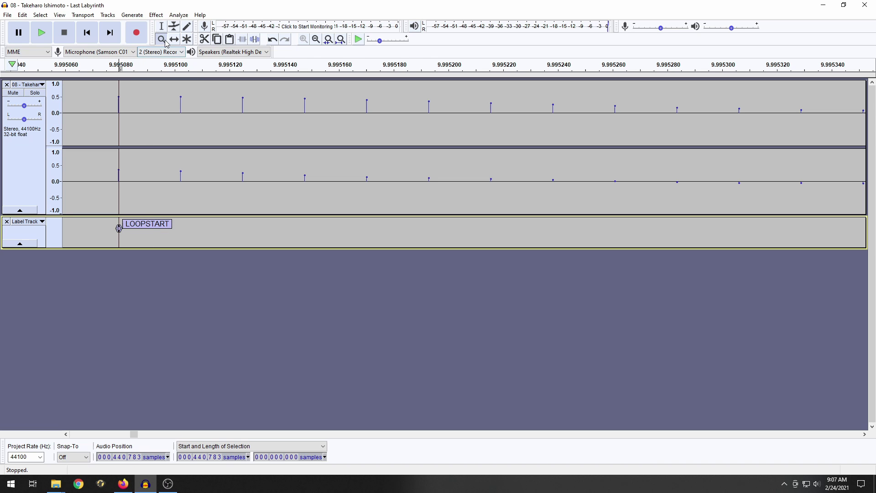
right_click(220, 160)
right_click(220, 160)
right_click(220, 159)
right_click(220, 159)
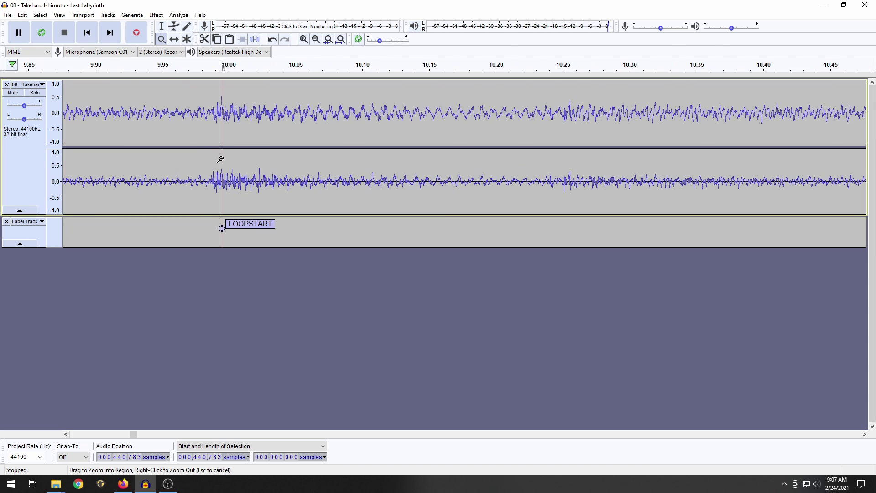
right_click(220, 159)
right_click(220, 159)
right_click(220, 159)
right_click(220, 159)
right_click(220, 159)
right_click(220, 160)
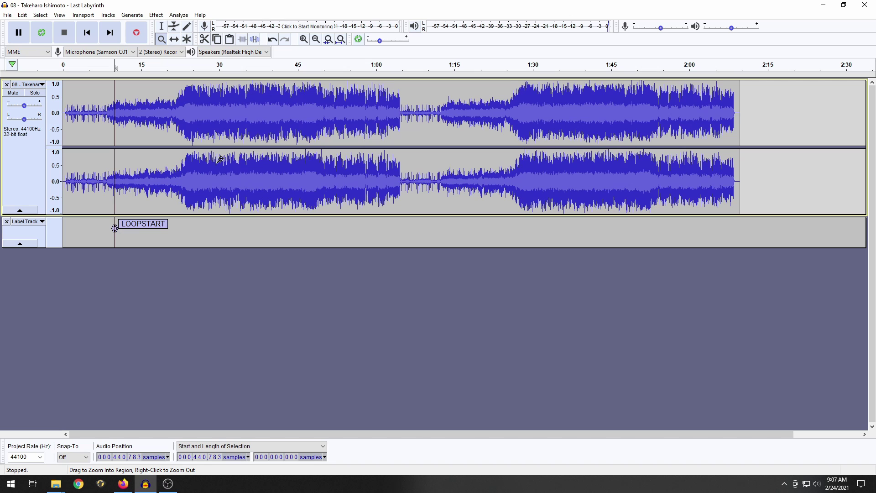
key(F1)
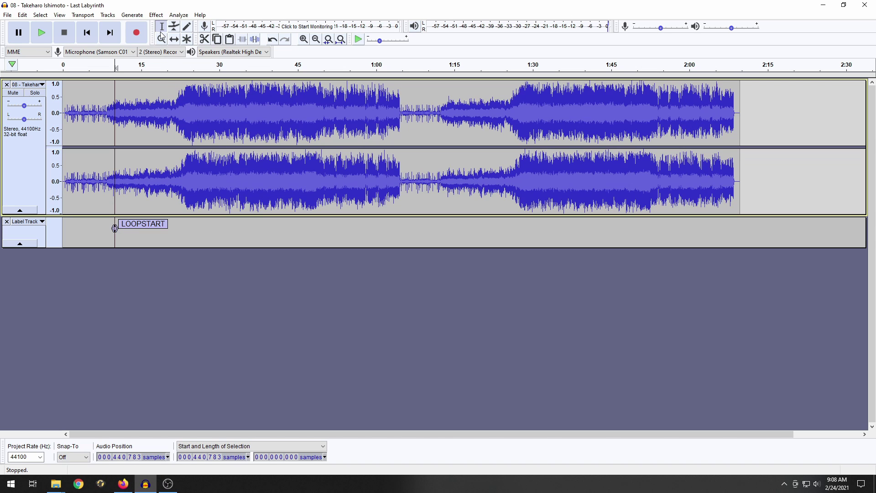
key(F4)
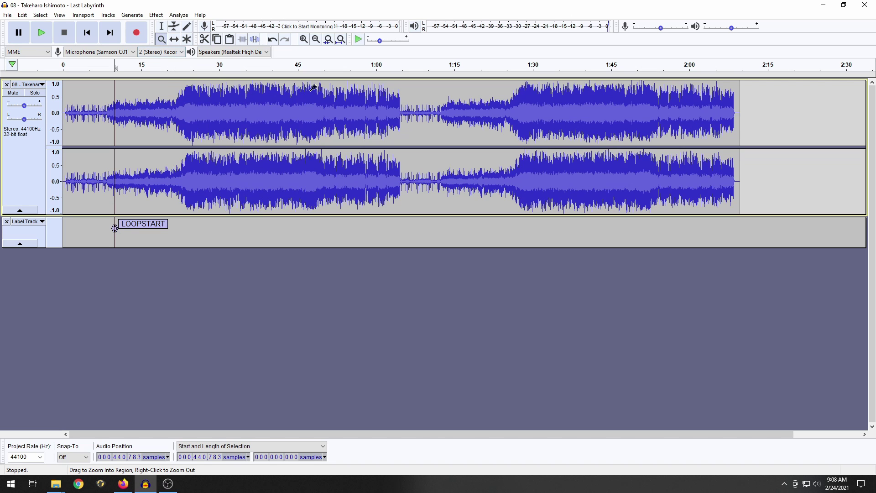
- Examine the matching peak near 1:14 at sample level and within its wider surroundings
click(444, 94)
click(447, 94)
click(447, 94)
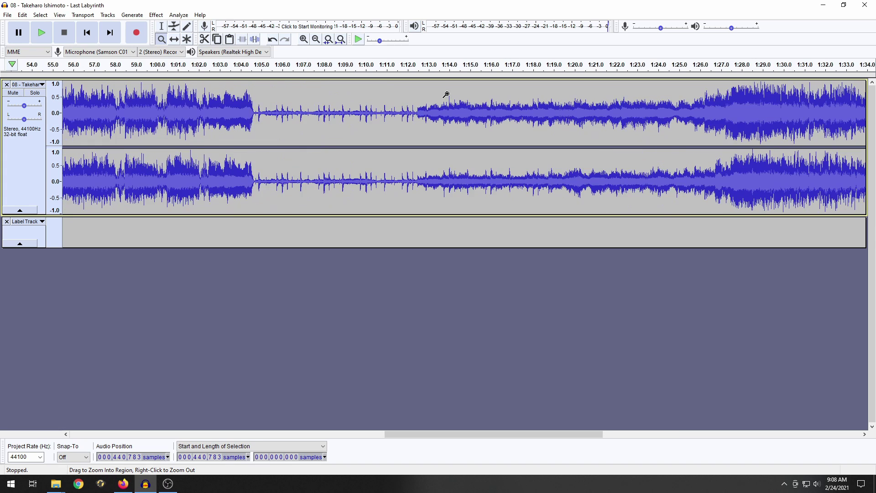
click(447, 94)
click(447, 94)
click(447, 94)
click(446, 94)
click(447, 94)
click(446, 94)
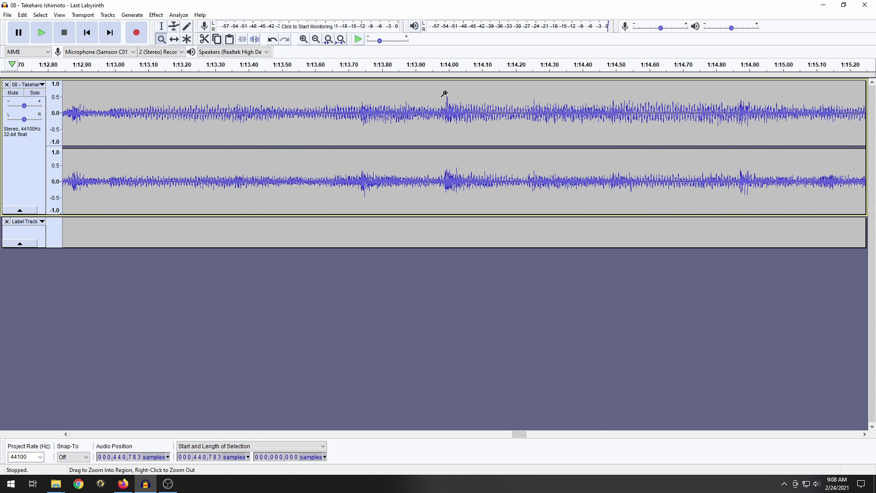
click(446, 93)
click(445, 94)
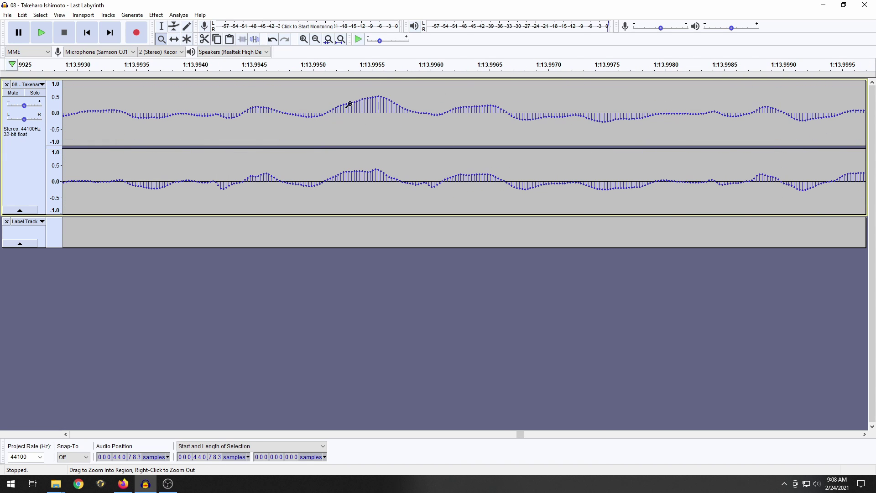
shift+click(390, 124)
shift+click(389, 124)
shift+click(390, 124)
shift+click(390, 123)
shift+click(389, 123)
shift+click(389, 123)
shift+click(389, 123)
shift+click(390, 124)
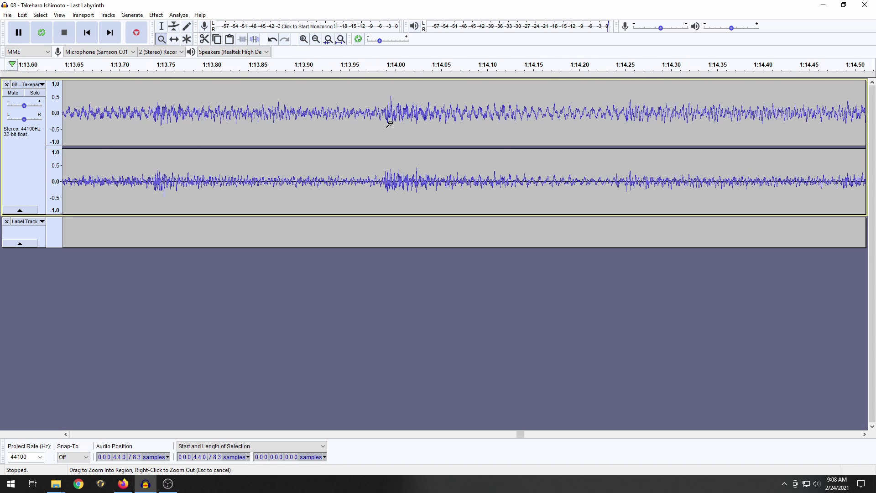
click(162, 26)
click(161, 40)
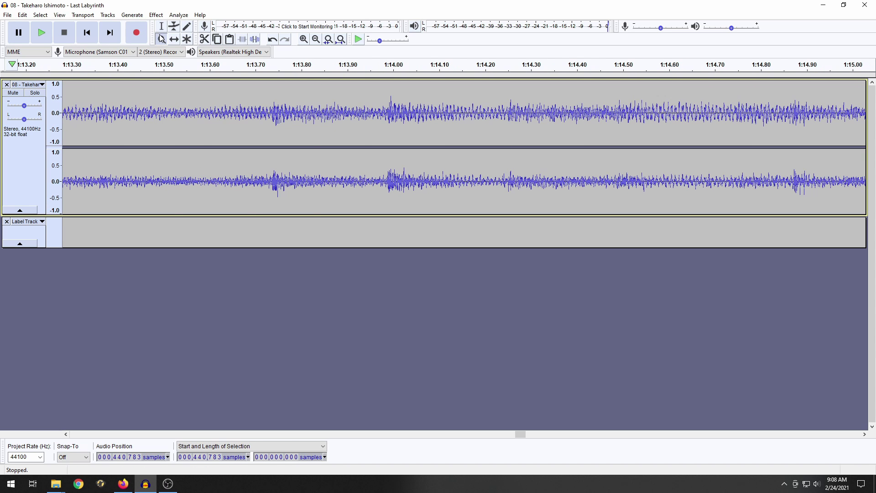
- Place the cursor exactly on the highest sample of the matching peak near 1:14, at 3,263,204 samples
click(390, 93)
click(389, 93)
click(390, 92)
click(389, 93)
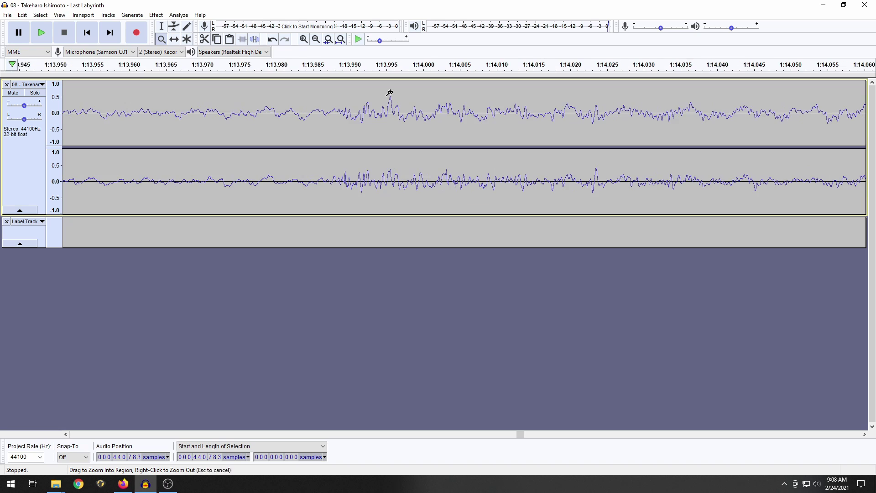
click(389, 92)
click(388, 93)
click(388, 93)
click(387, 92)
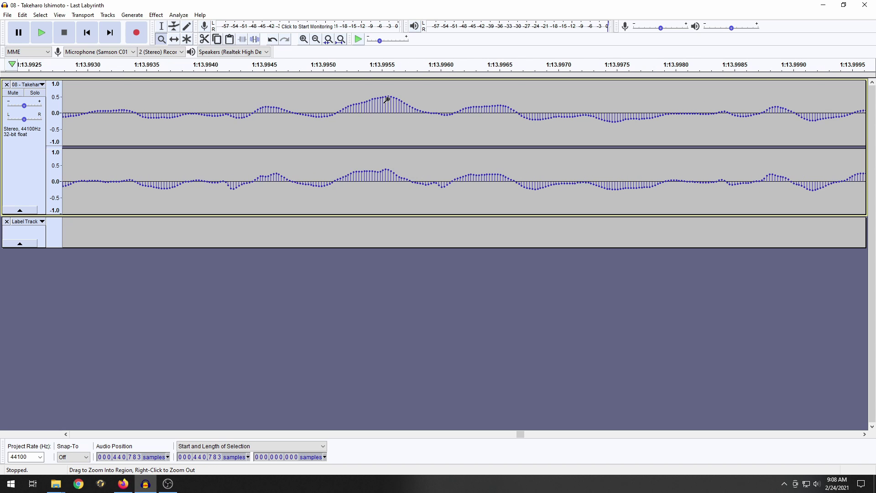
click(387, 97)
click(387, 98)
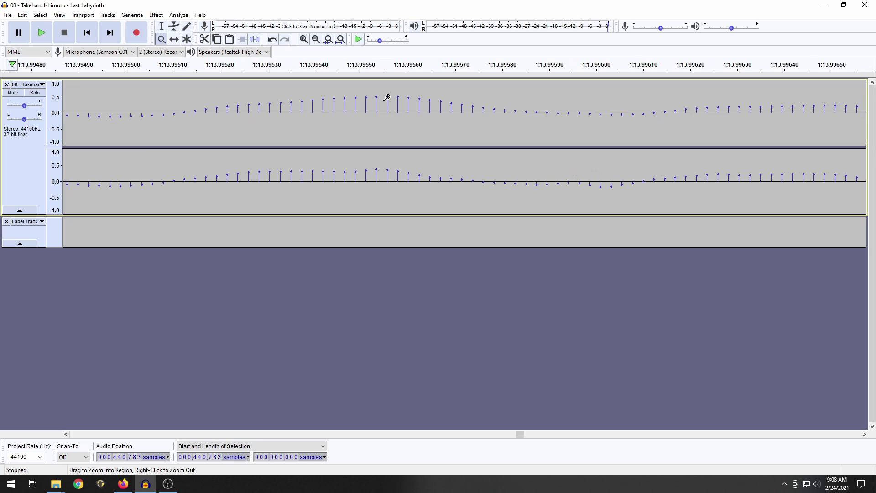
click(387, 98)
click(385, 97)
click(383, 96)
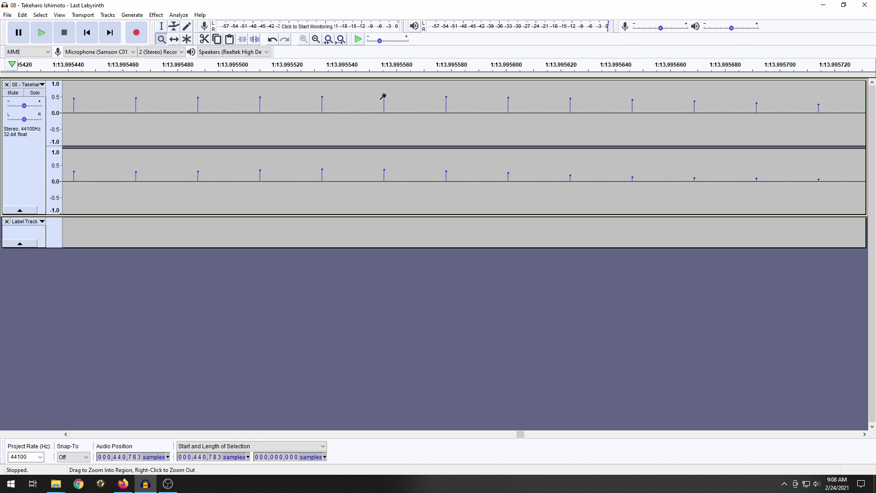
key(F1)
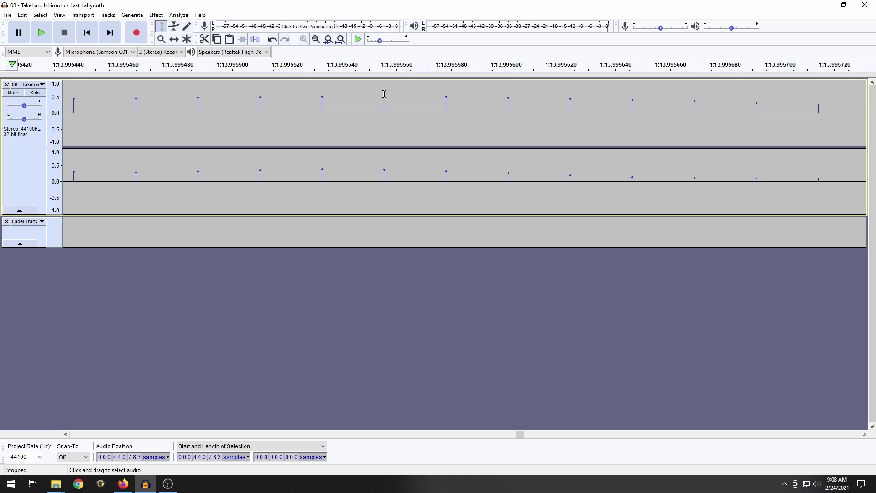
click(384, 94)
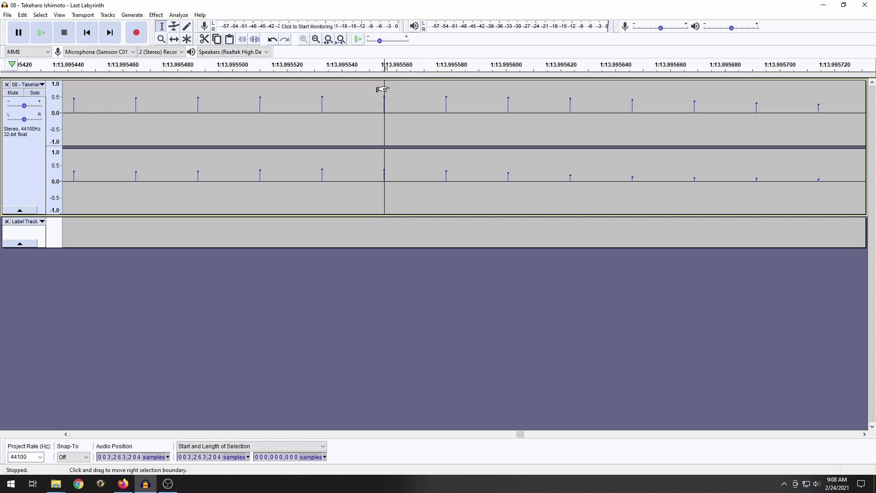
- Add a label named LOOPEND at the cursor position
key(ctrl+b)
text(LO)
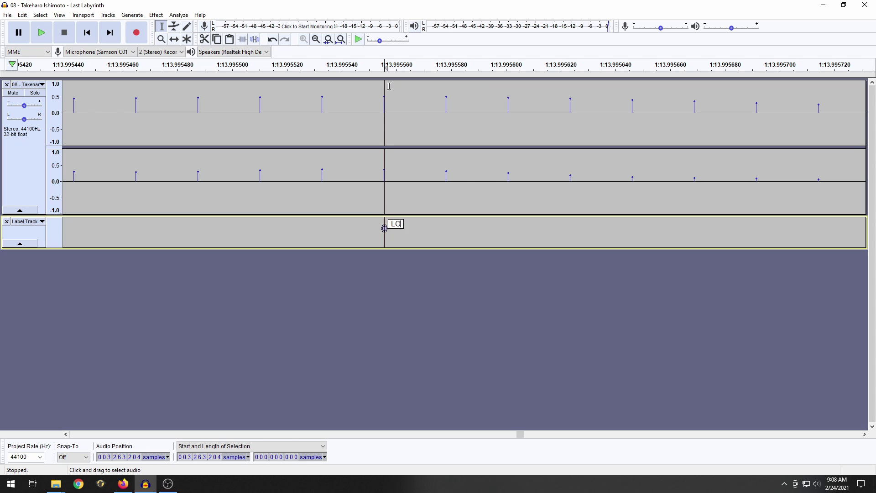
text(OPEND)
key(Return)
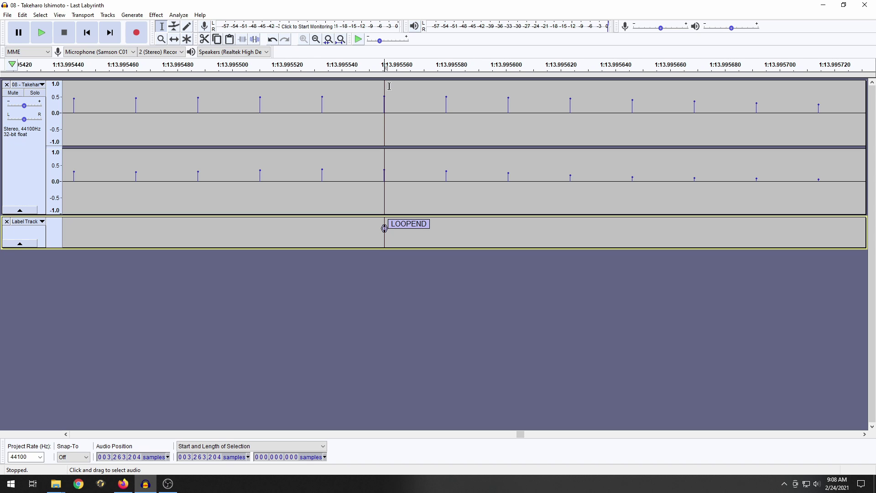
- Select the audio exactly from the LOOPSTART label to the LOOPEND label
click(161, 38)
scroll(203, 110, down, 12)
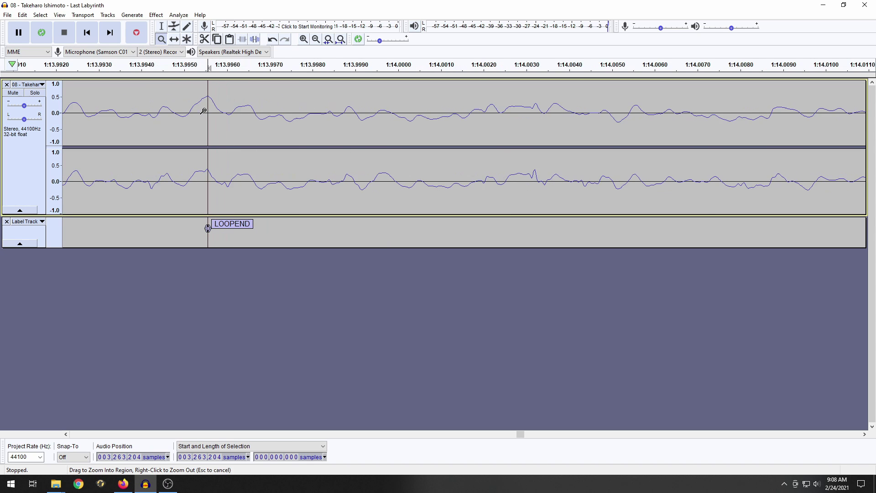
scroll(203, 111, down, 10)
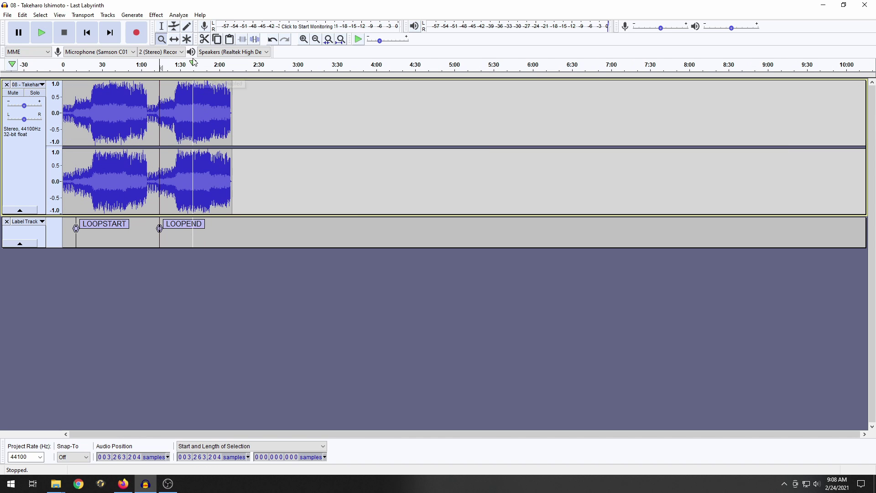
click(161, 26)
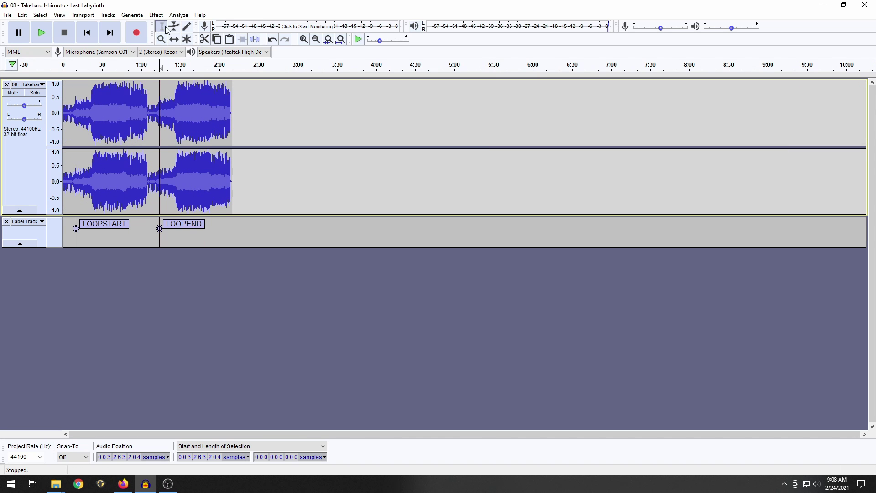
click(76, 192)
drag(78, 192, 160, 186)
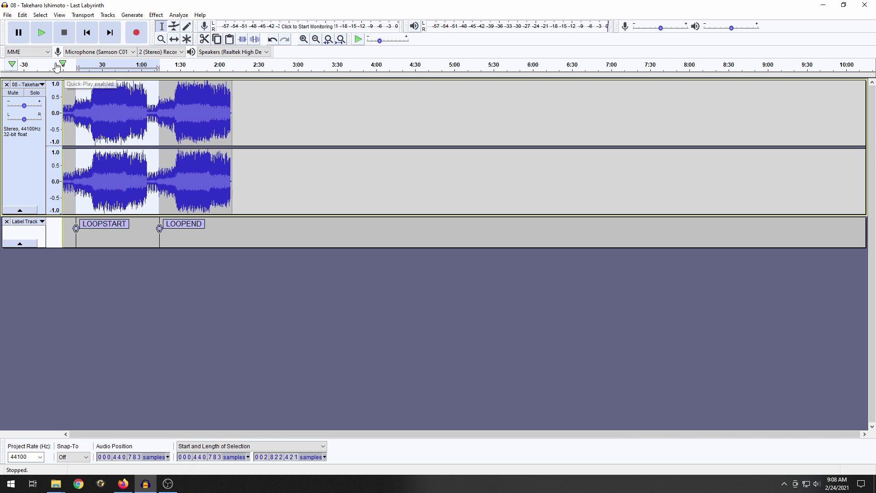
- Play the selected section as a loop to check the transition, and stop playback after it restarts
key(shift)
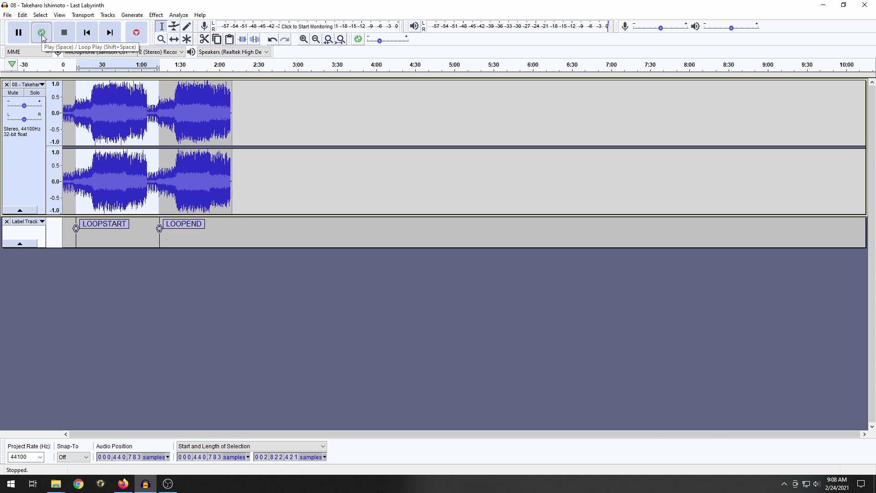
shift+click(42, 33)
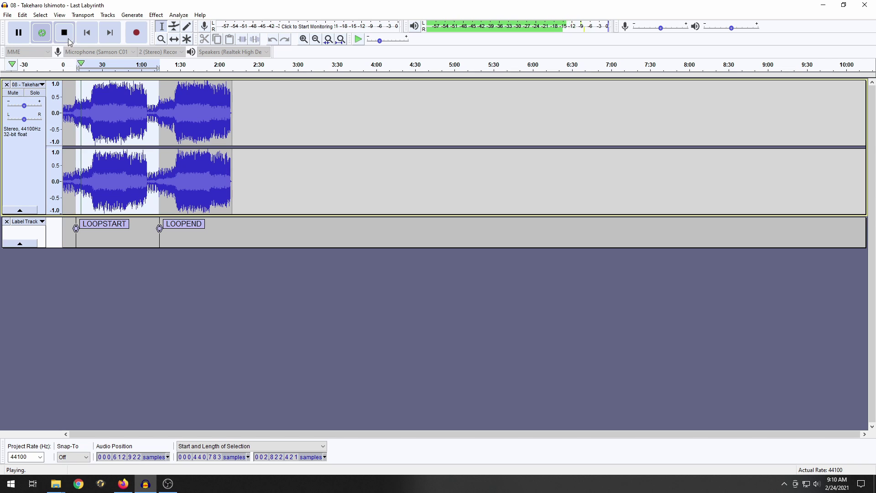
key(space)
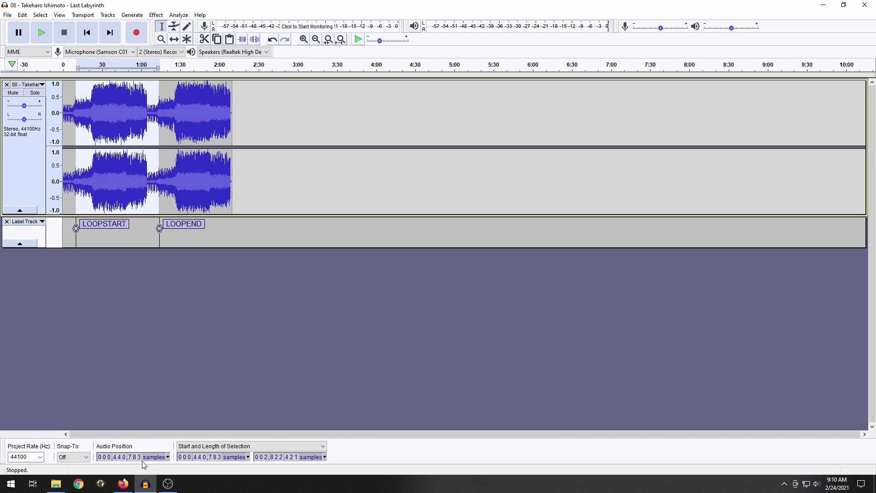
click(168, 458)
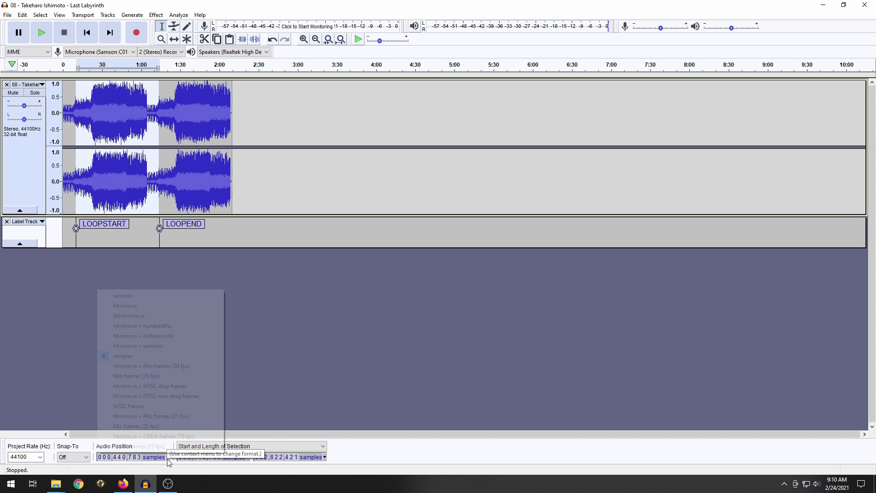
click(349, 470)
click(247, 460)
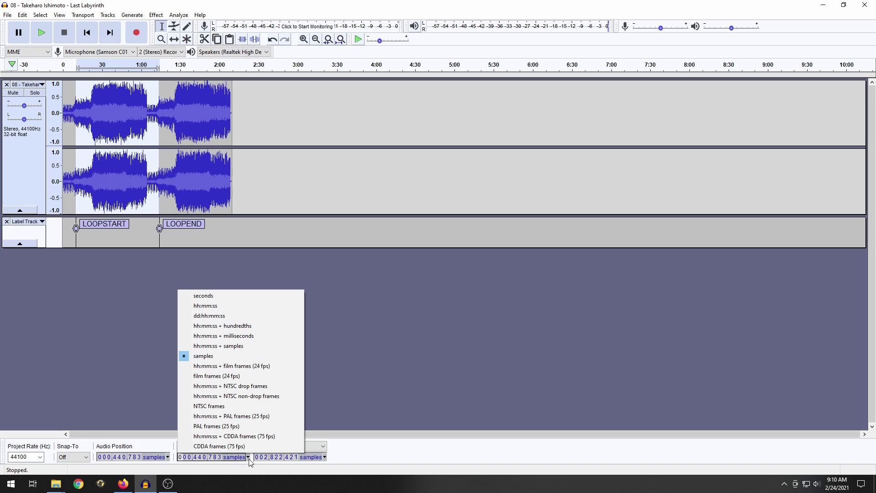
click(359, 457)
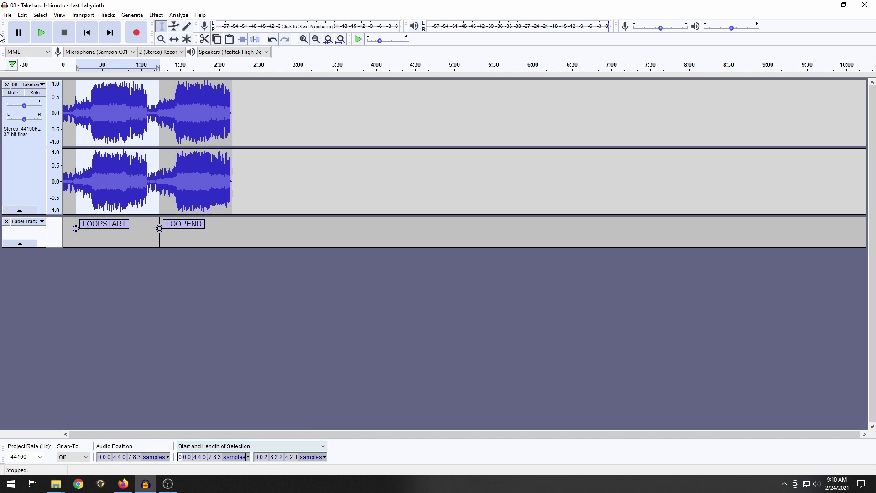
- Export the track as an Ogg Vorbis file named Last Labyrinth.ogg in the OST loops folder, replacing the existing file
click(9, 15)
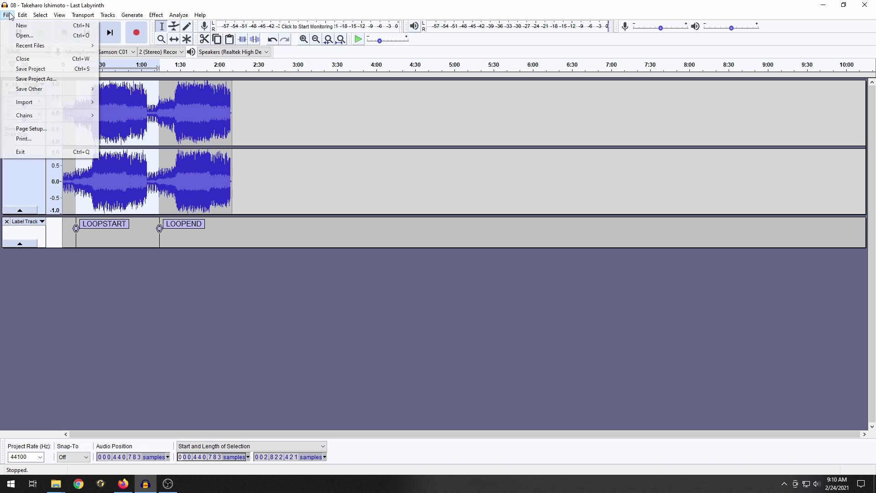
mouse_move(32, 91)
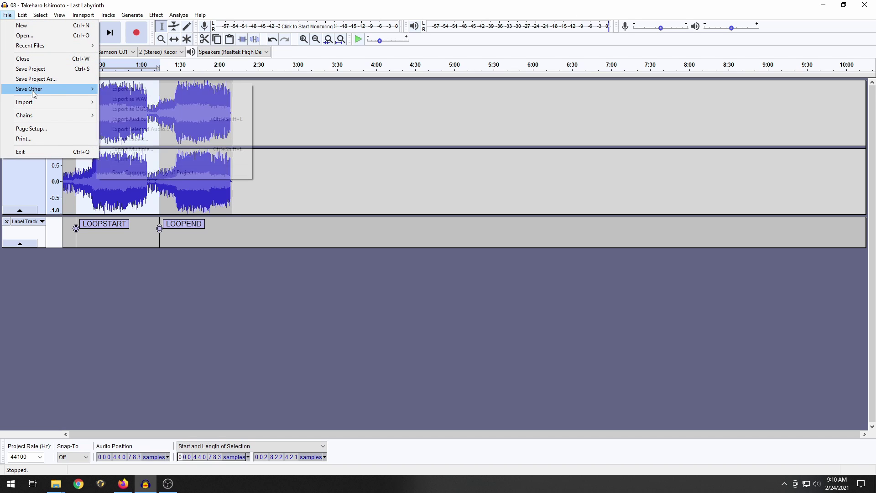
click(129, 110)
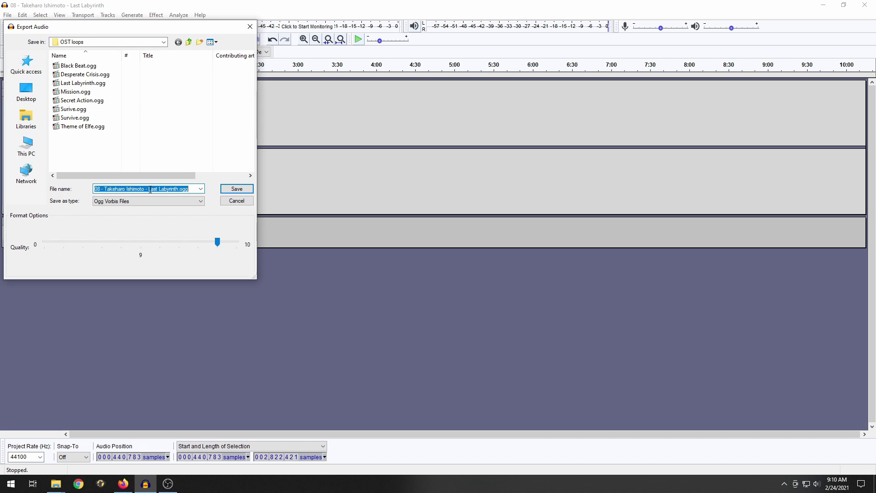
click(149, 189)
drag(148, 189, 45, 196)
key(BackSpace)
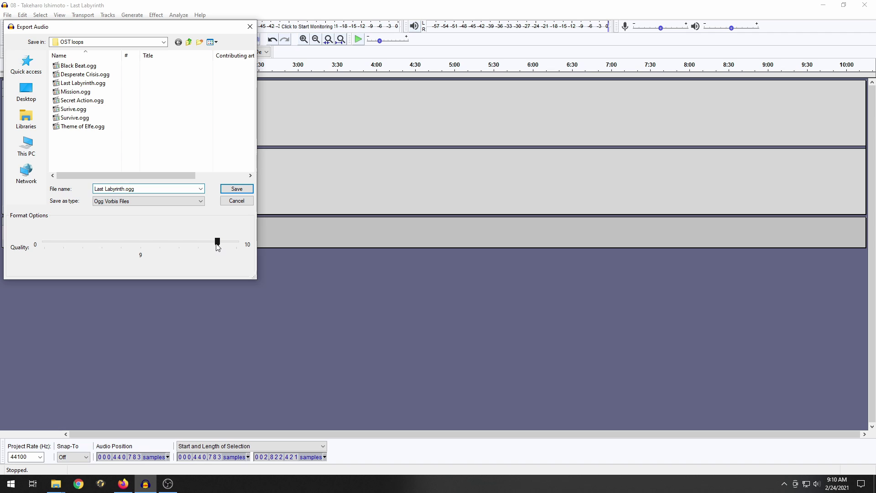
click(237, 189)
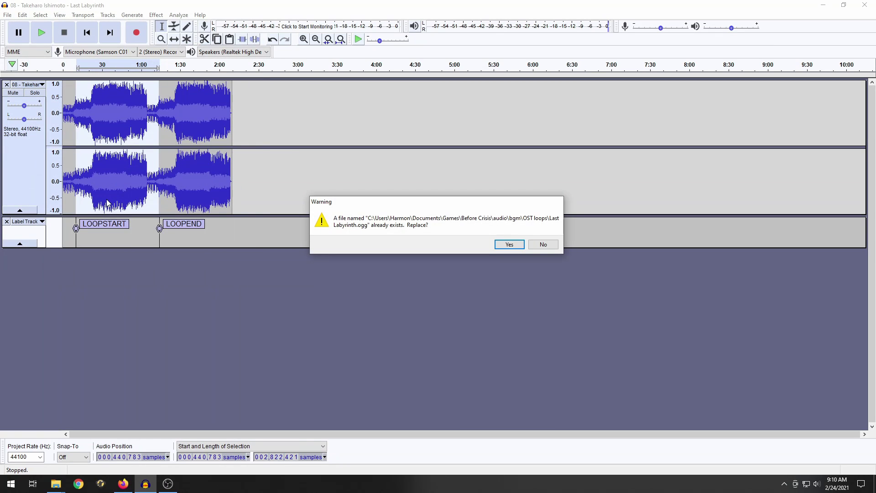
click(505, 248)
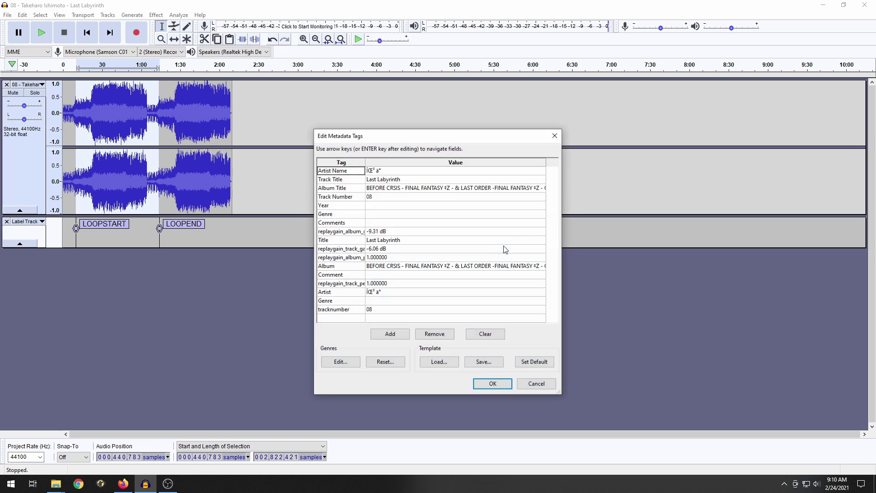
- Add a metadata tag named LOOPSTART with the value 440783
click(339, 319)
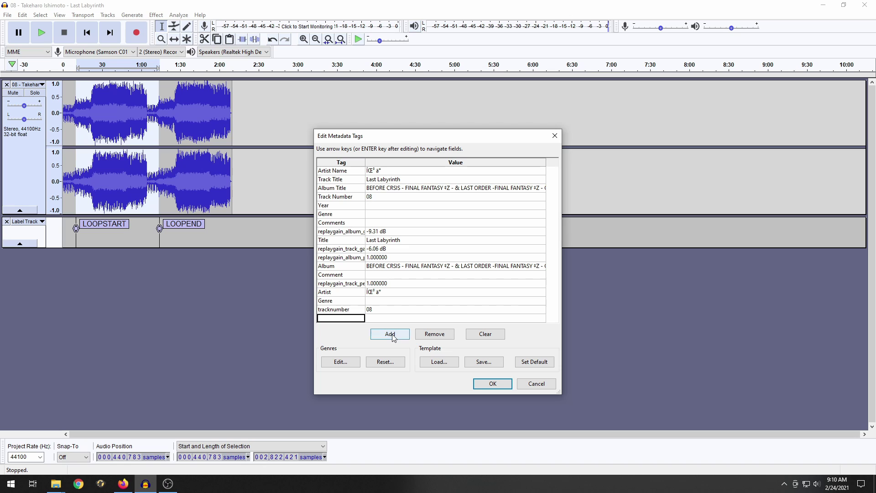
click(391, 334)
click(344, 319)
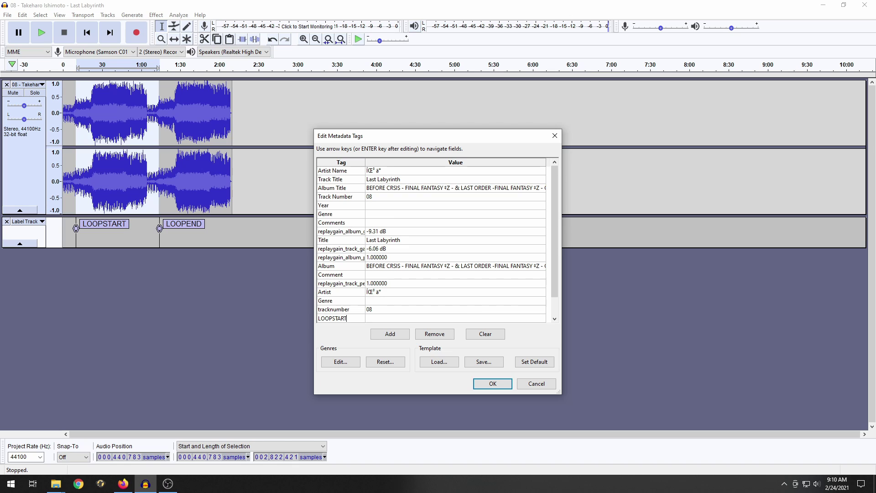
key(Tab)
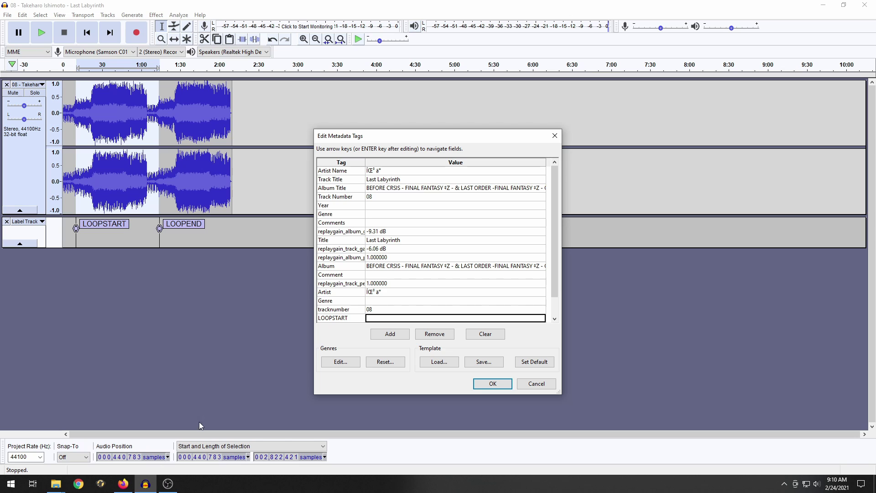
text(440783)
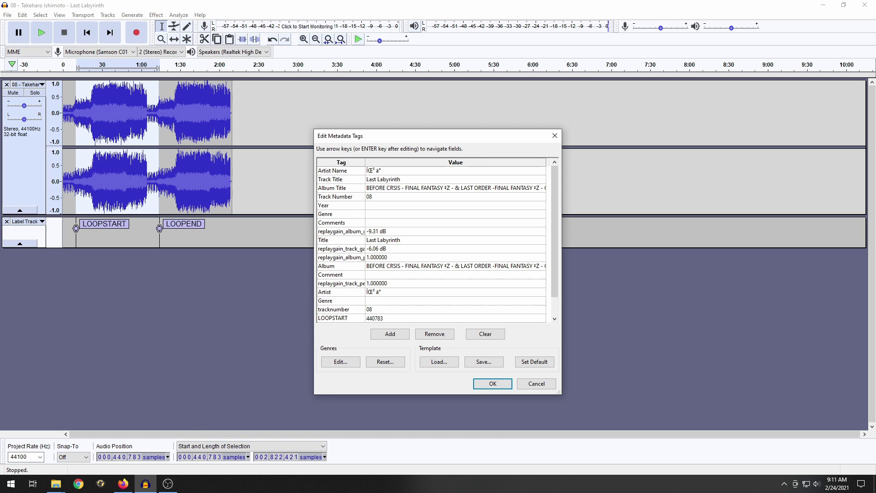
key(Return)
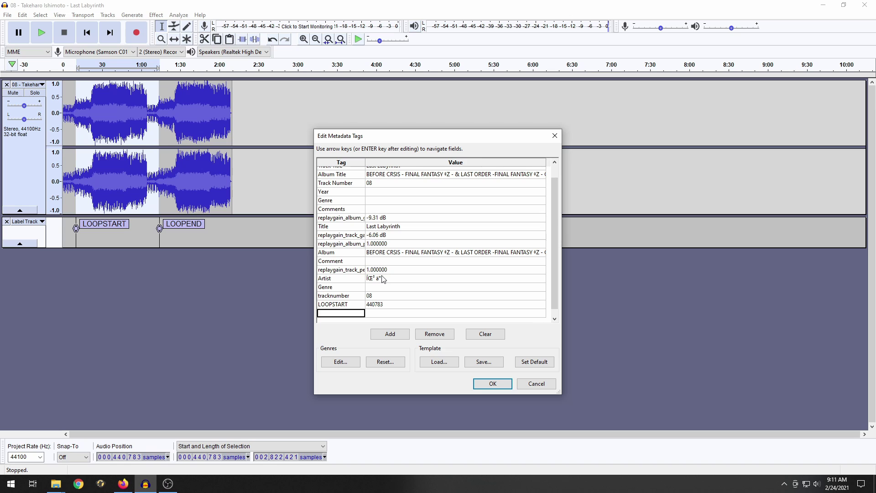
- Add a metadata tag named LOOPLENGTH with the value 2822421 and complete the export
text(LOOPLENGTH)
key(Return)
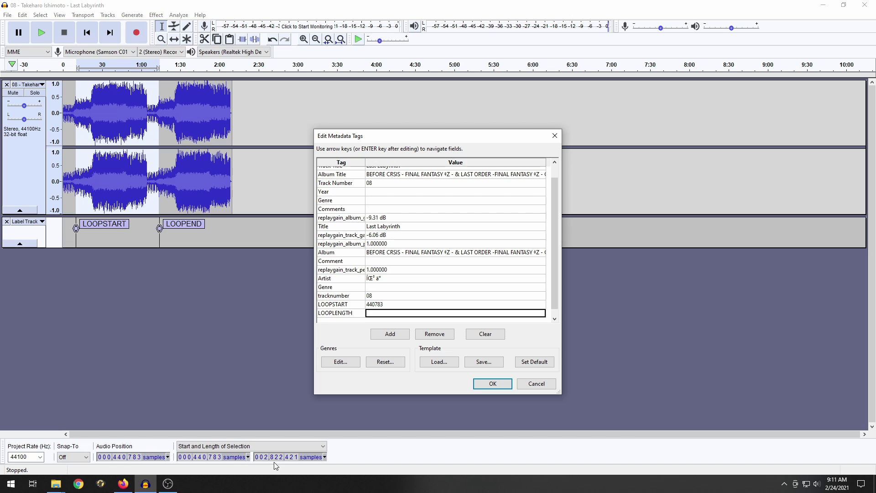
text(2822421)
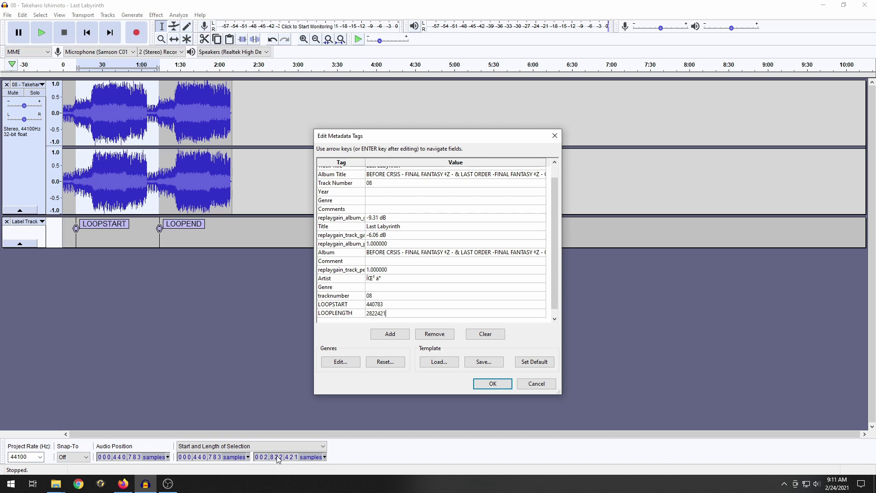
click(477, 386)
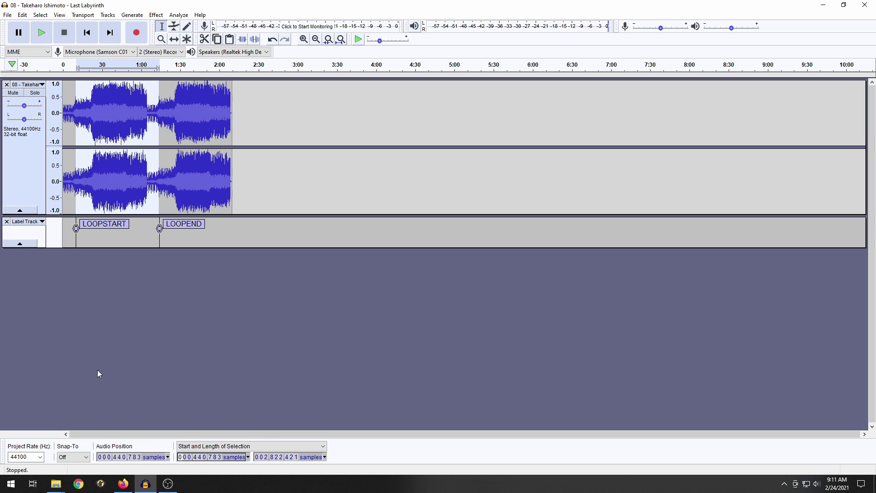
click(168, 484)
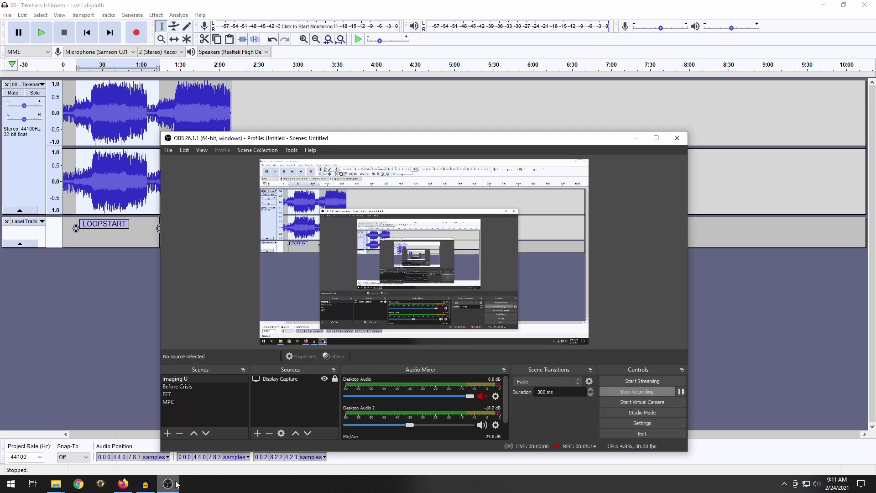